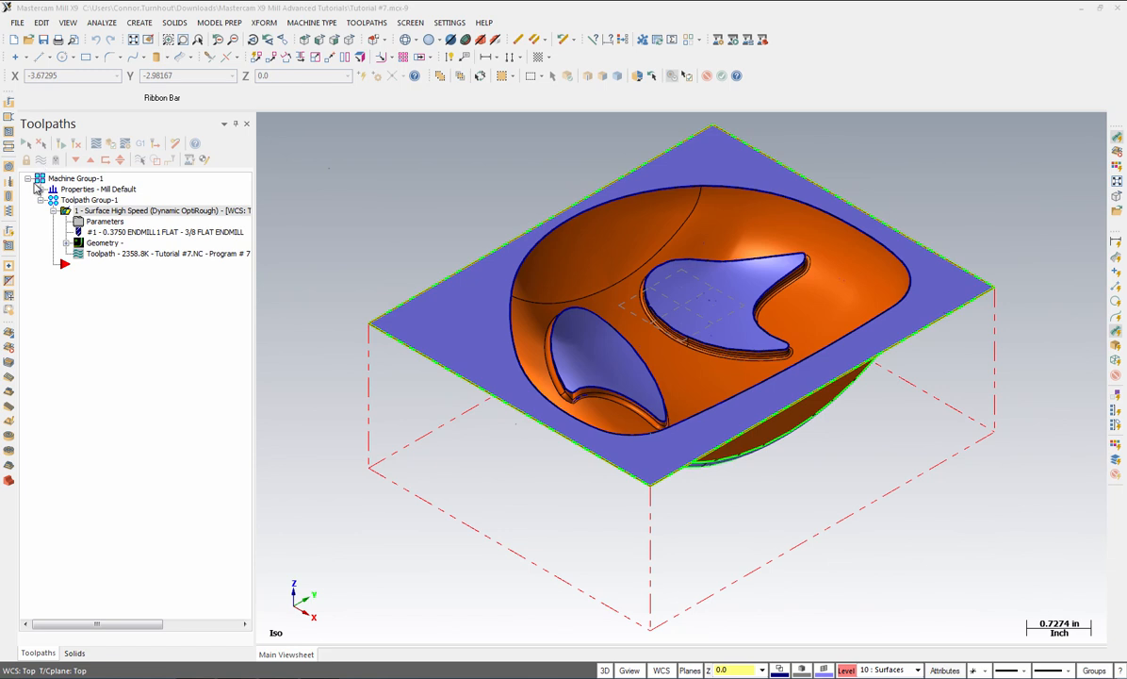
- Duplicate the Dynamic OptiRough operation as a second operation at the end of Toolpath Group-1
left_click(83, 213)
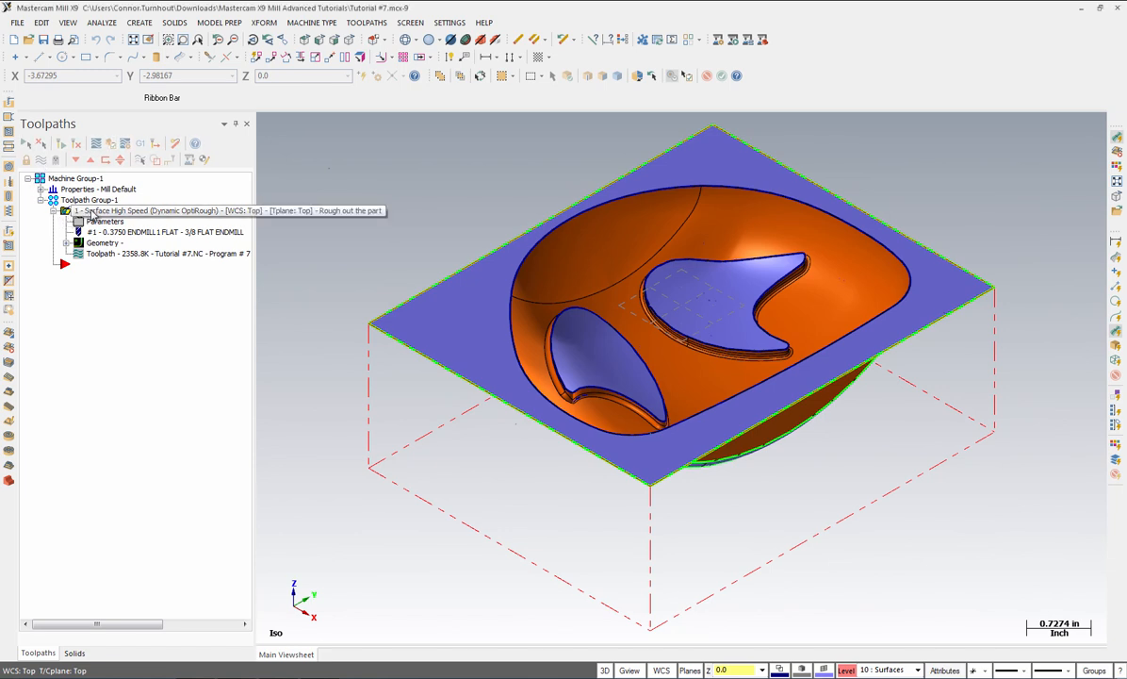
right_click(91, 212)
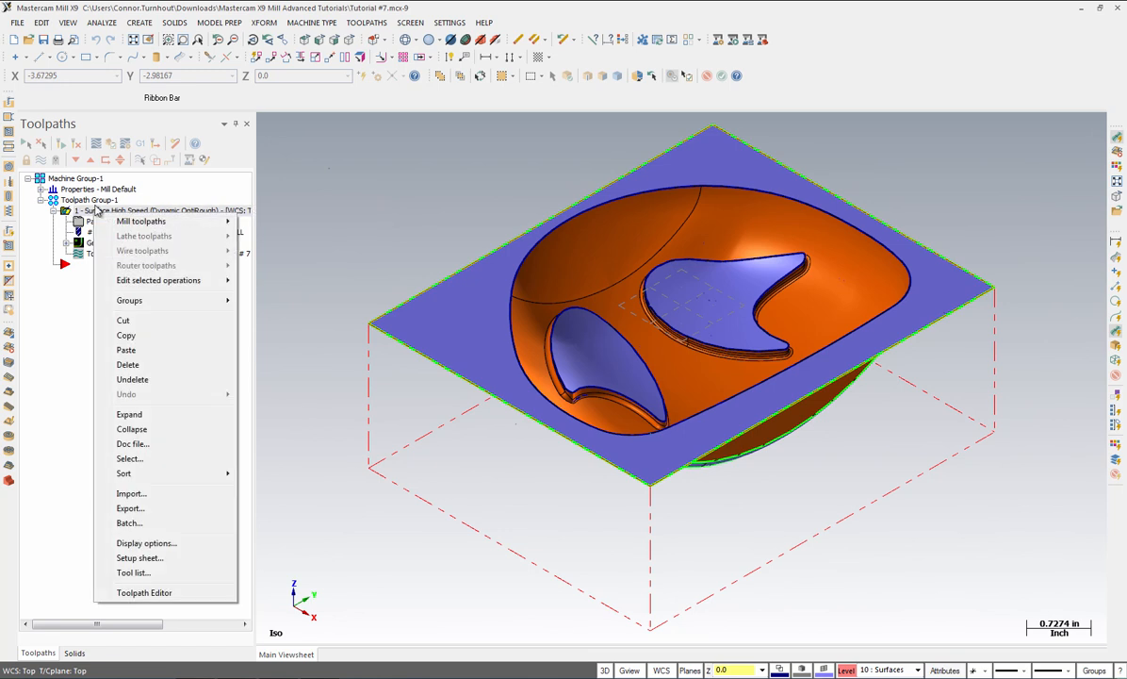
left_click(125, 335)
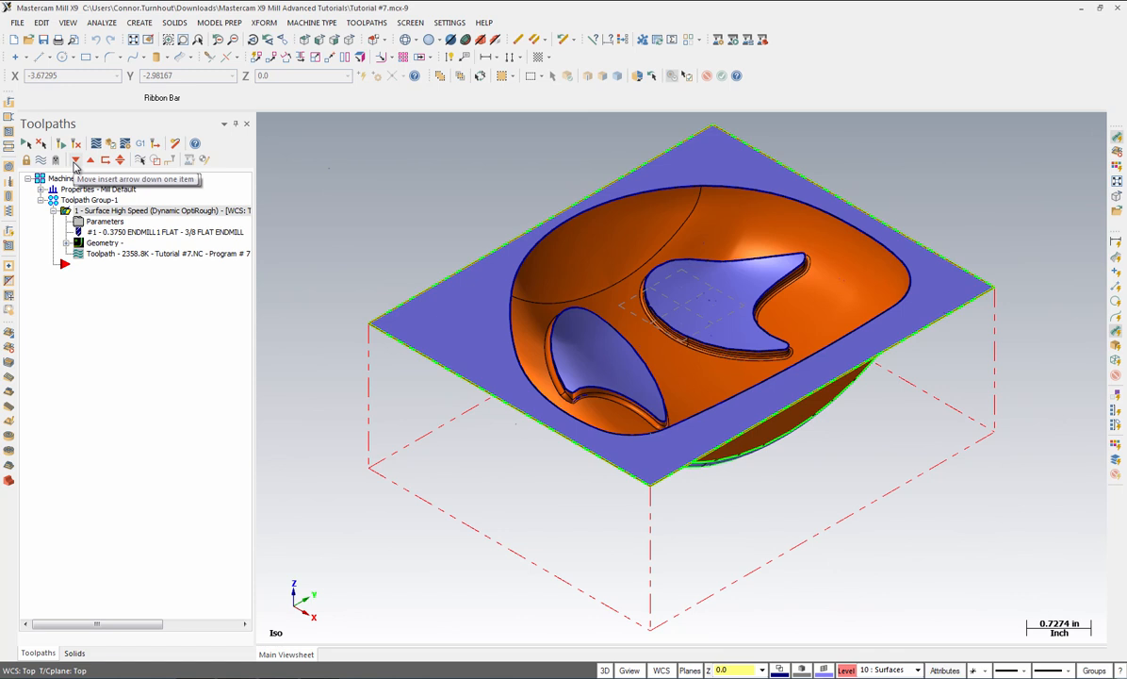
right_click(96, 367)
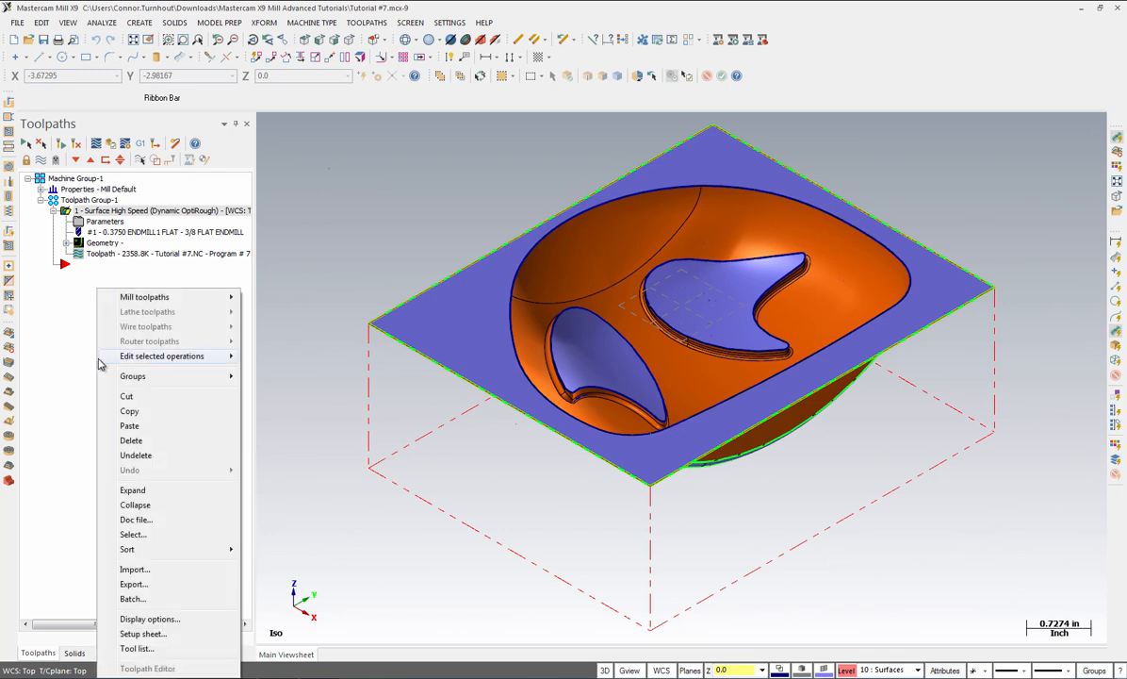
left_click(131, 426)
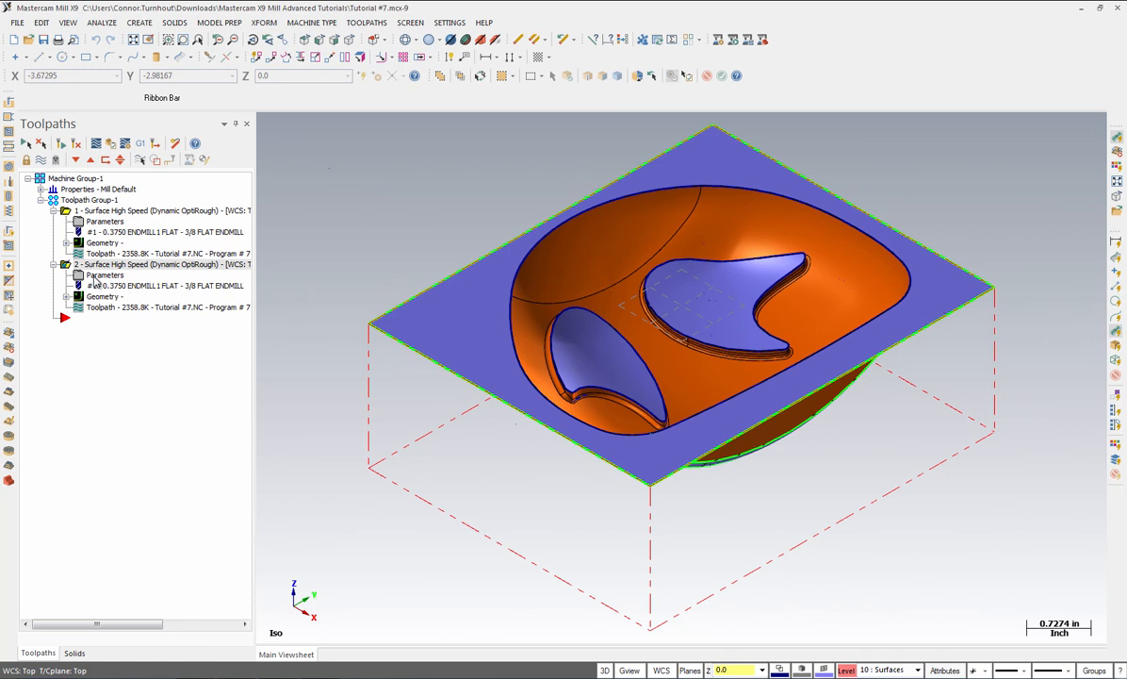
- Change the copied operation's type to Area Roughing and chain the pocket's outer edge as its containment boundary
left_click(94, 275)
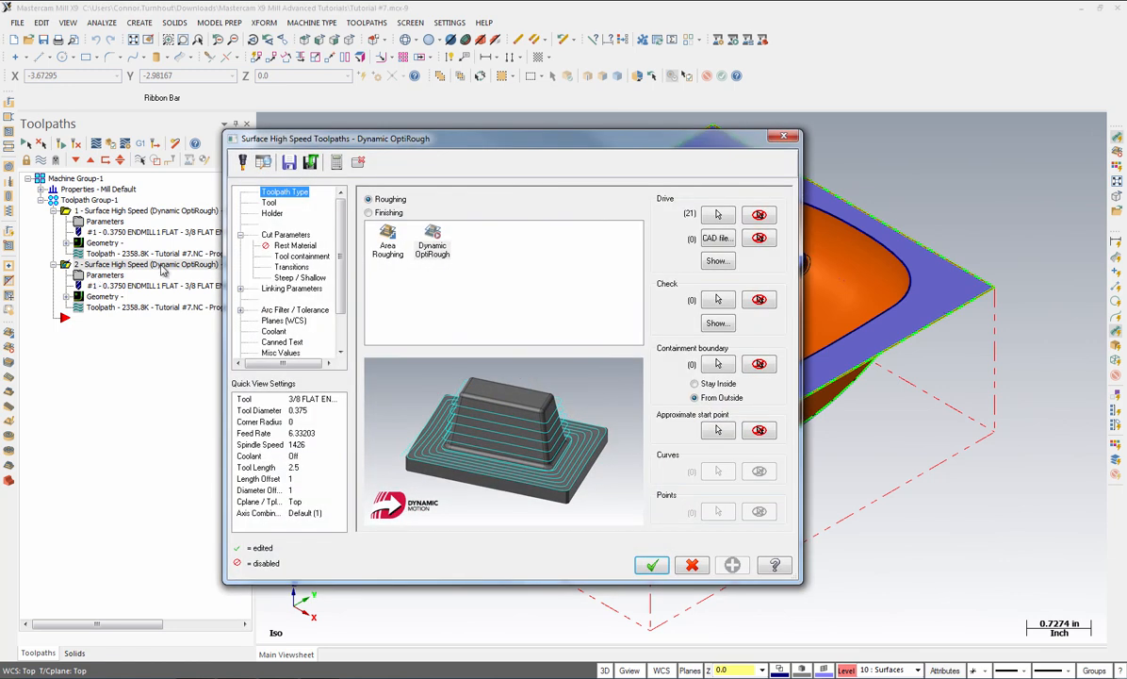
left_click(386, 238)
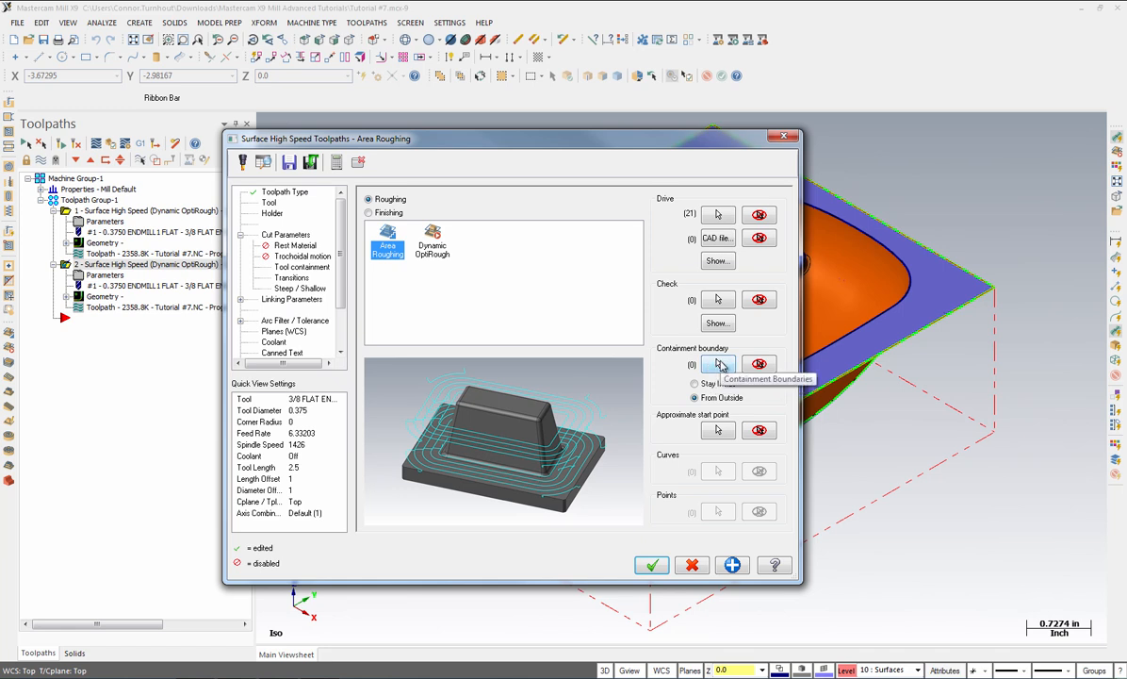
left_click(719, 364)
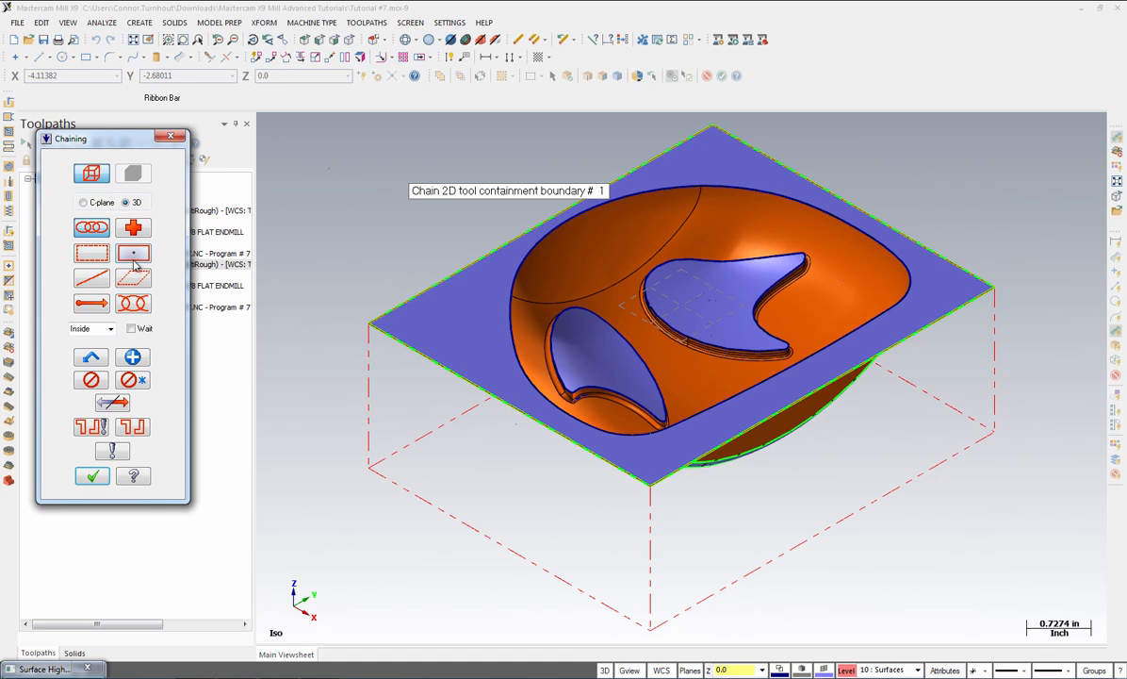
left_click(515, 349)
left_click(91, 477)
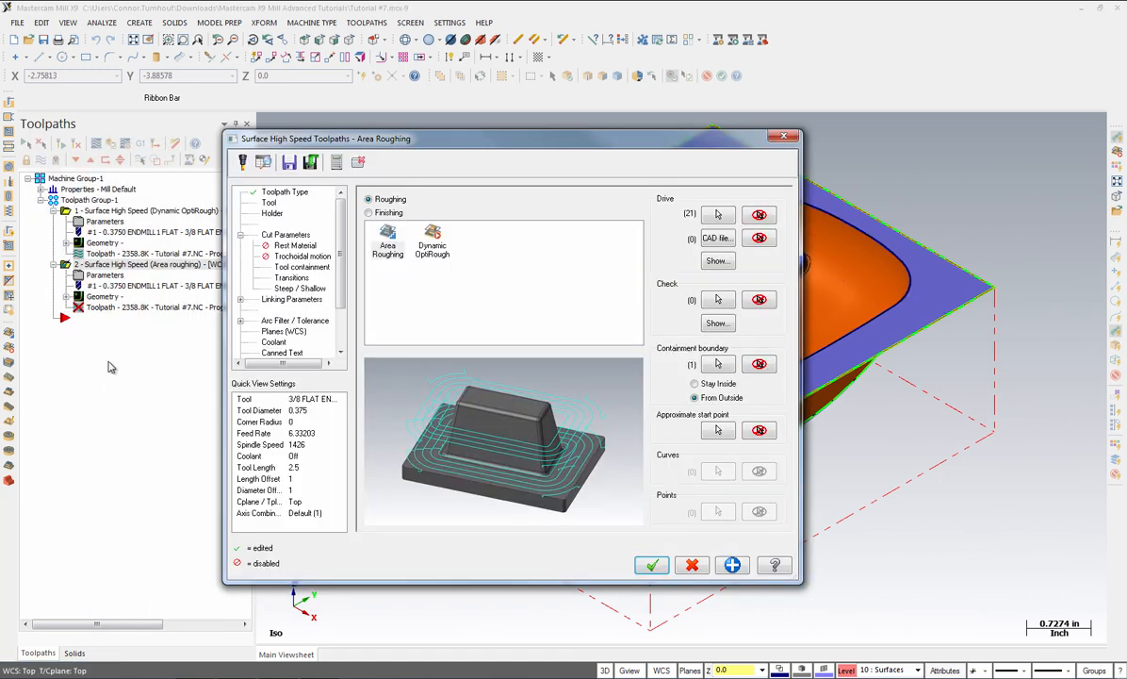
- Assign the library's 1/4 bull endmill with 0.0625 corner radius, filtering the tools to 0.25 diameter bull endmills
left_click(268, 202)
left_click(397, 413)
left_click(524, 243)
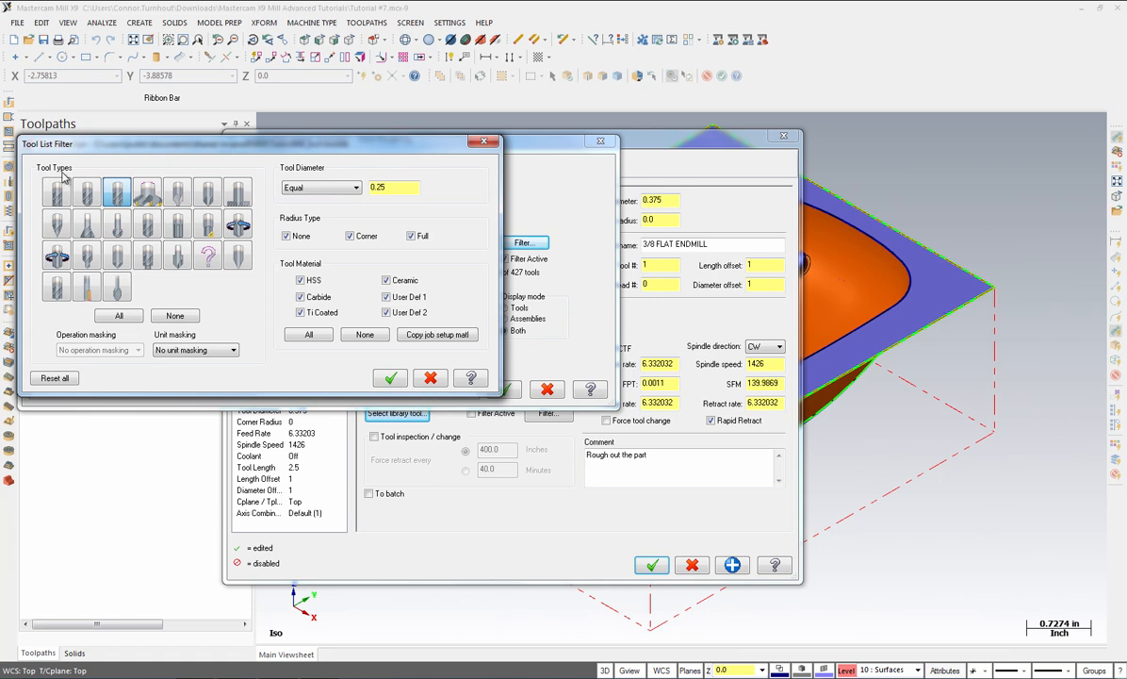
left_click(116, 193)
left_click(390, 377)
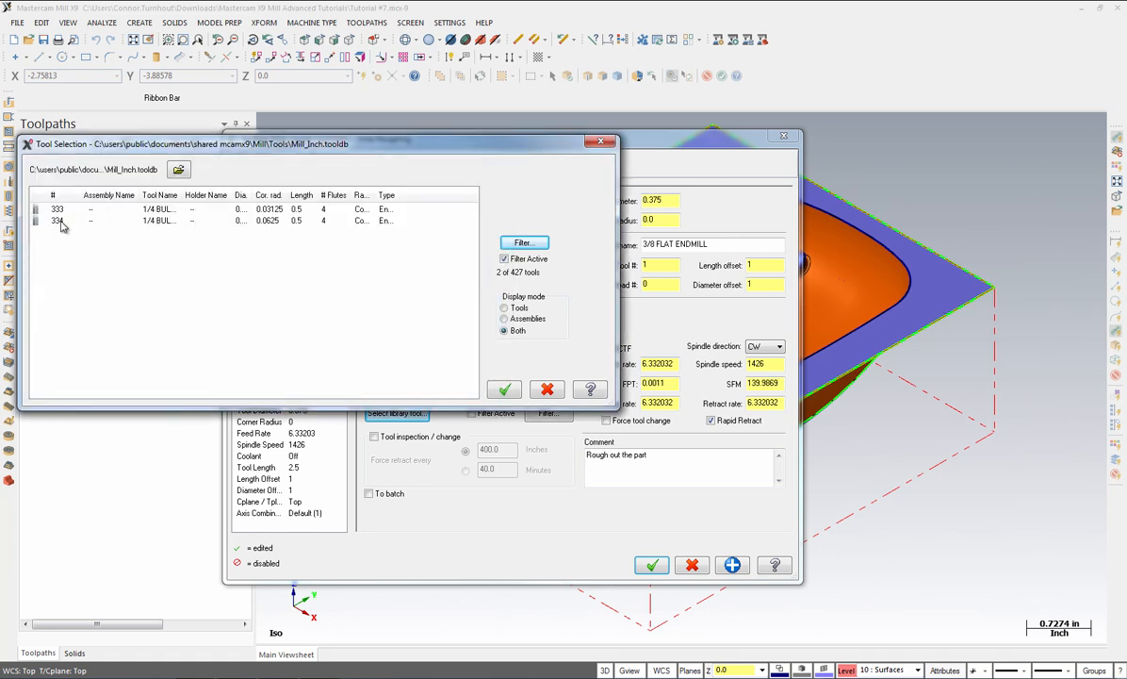
left_click(60, 222)
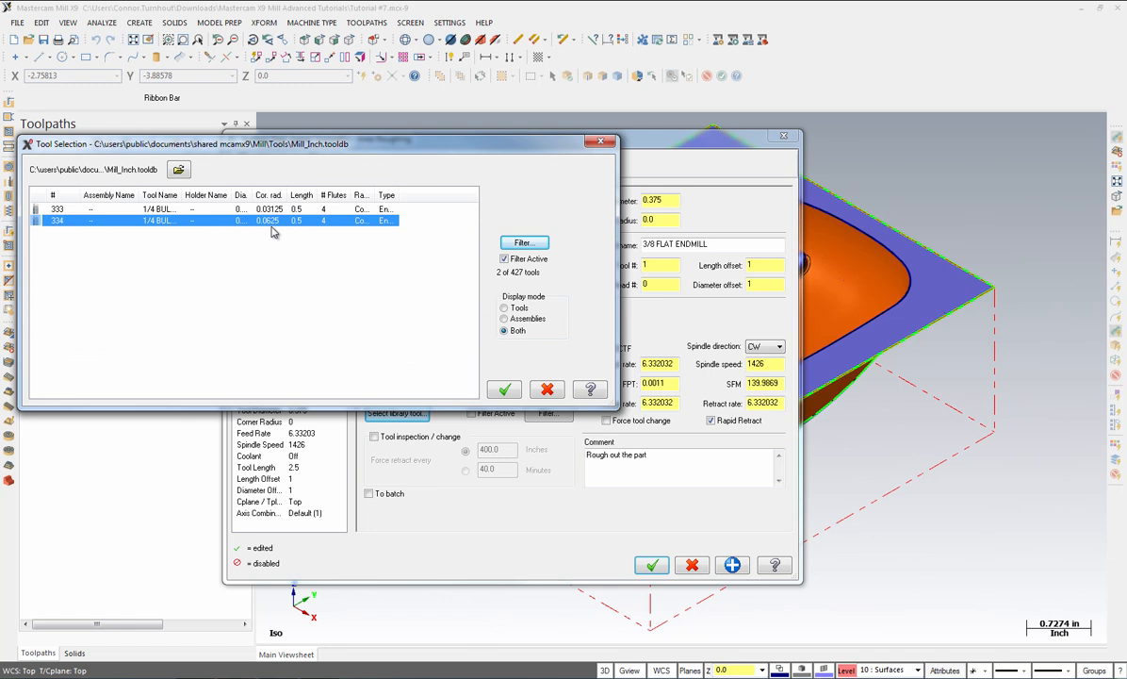
left_click(505, 390)
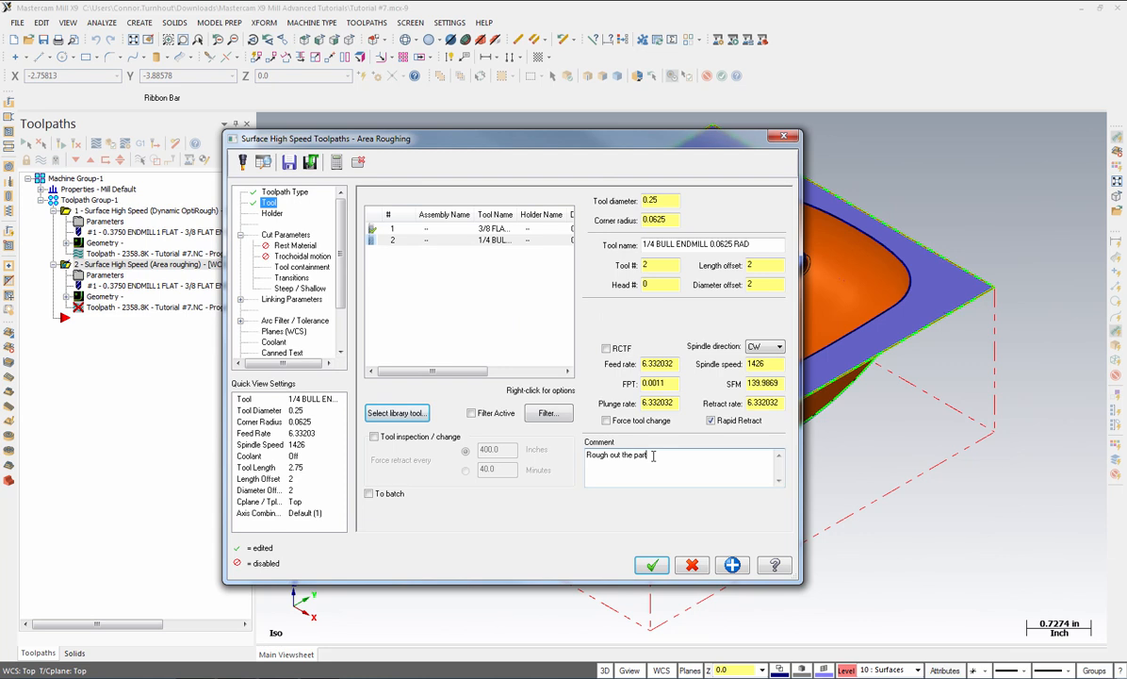
- Change the operation's comment to "Rough out the parts remaing areas"
key("BackSpace")
key("BackSpace")
key("BackSpace")
key("BackSpace")
type("parts remaing areas")
- Set the stepdown to 0.075 and enable added cuts with a minimum stepdown of 0.0025
left_click(284, 235)
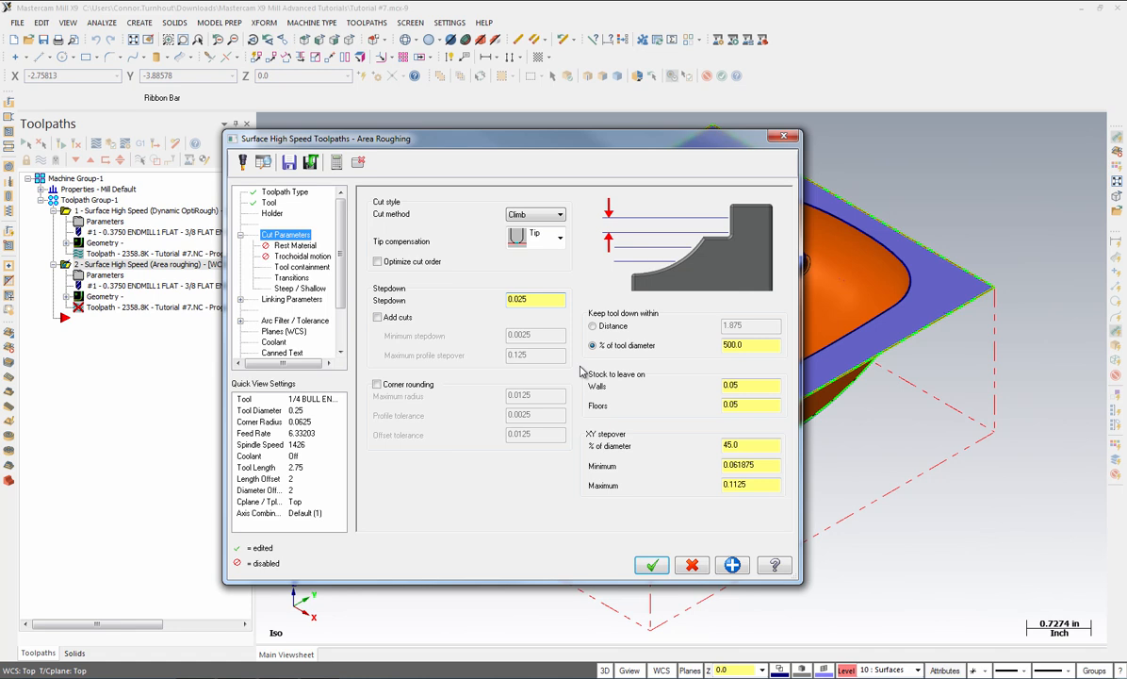
key("BackSpace")
type("7")
key("Return")
left_click(377, 317)
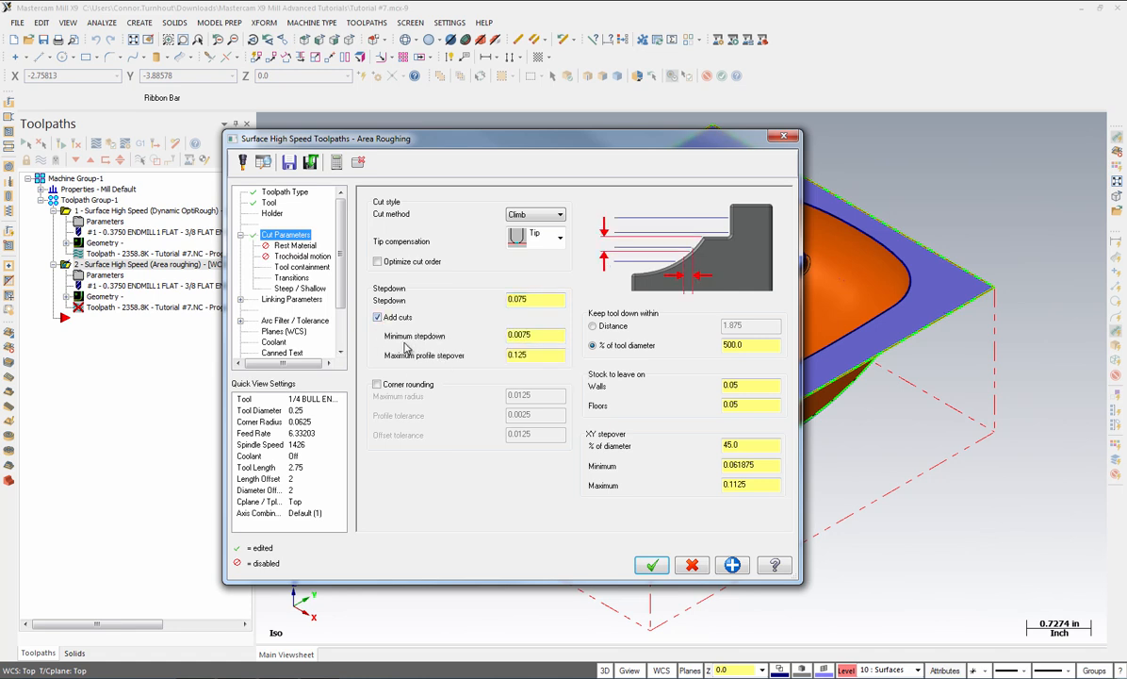
left_click(523, 335)
key("BackSpace")
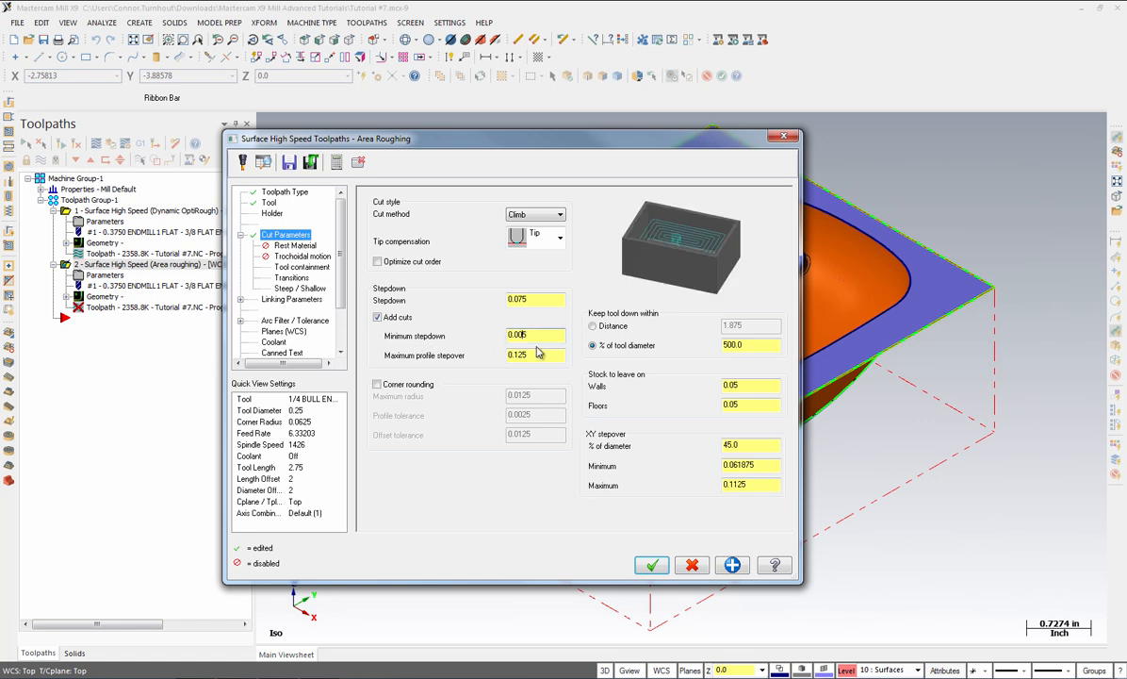
type("2")
key("Return")
- Enable rest material computed from a roughing tool with a diameter of 0.375 and a corner radius of 0.0
left_click(297, 246)
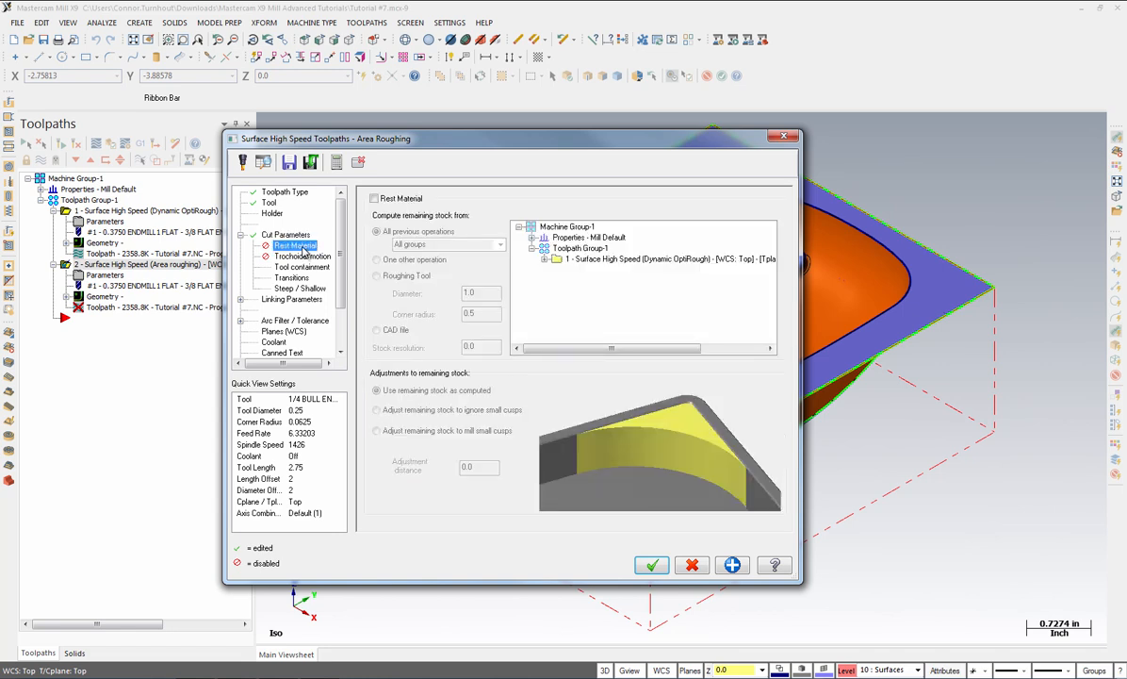
left_click(374, 199)
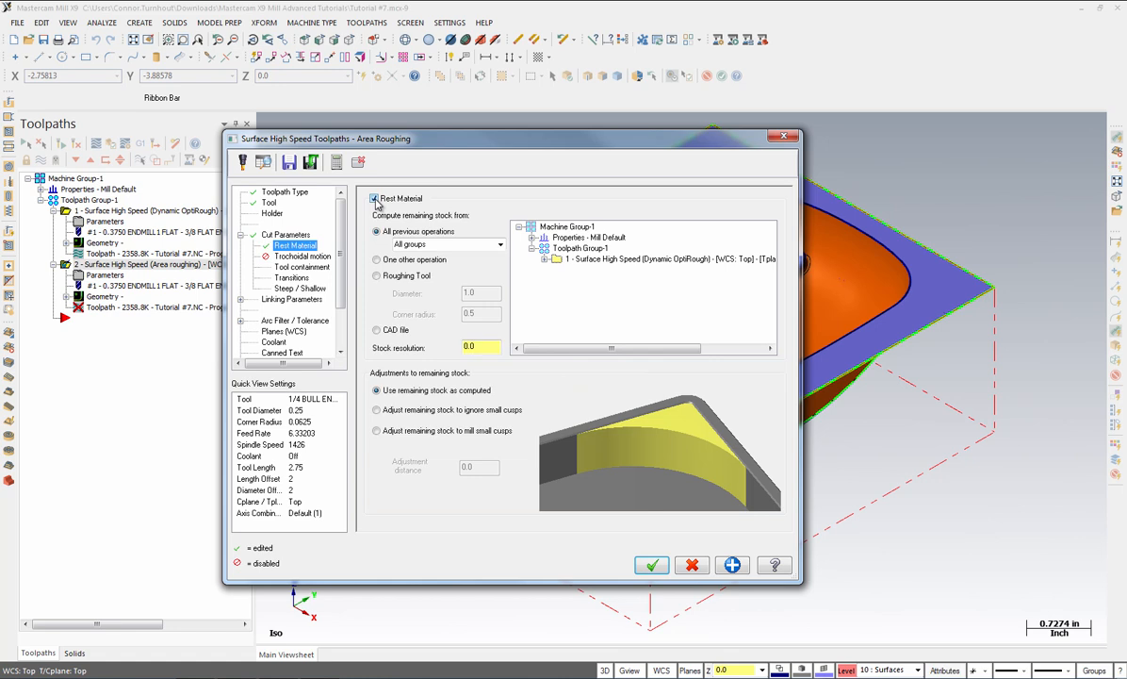
left_click(377, 275)
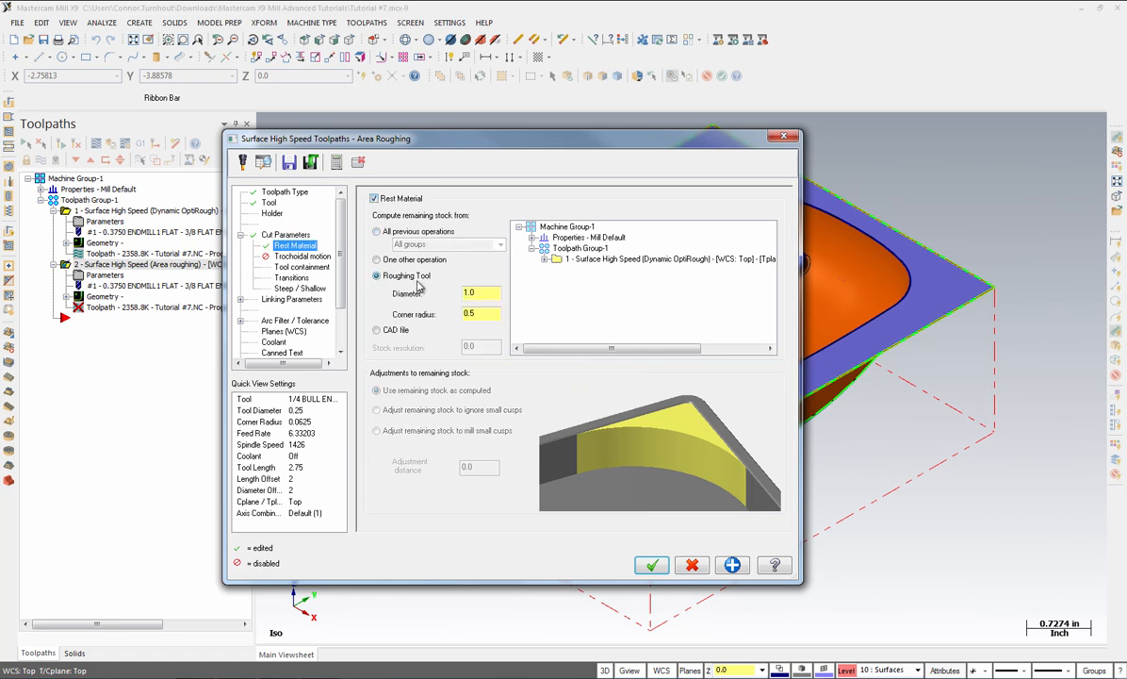
left_click_drag(478, 294, 437, 298)
type(".375")
key("Return")
left_click(466, 313)
type("0.0")
key("Return")
- Set the entry helix radius and the skip-pockets size to 0.15, and regenerate the rest roughing toolpath
left_click(296, 278)
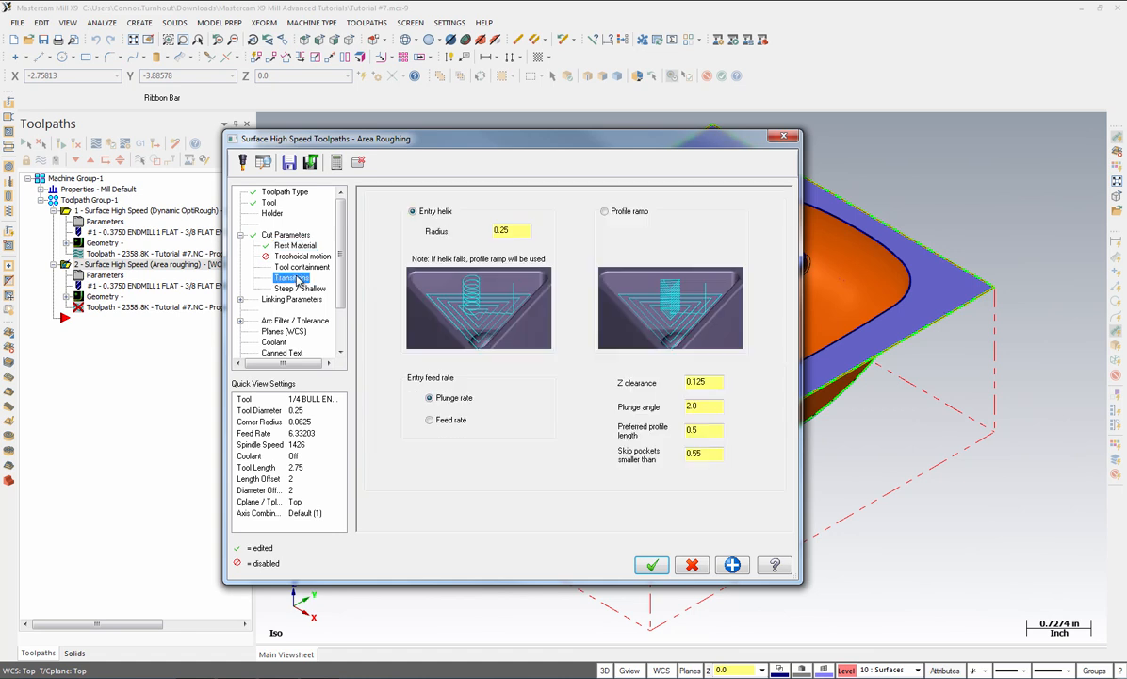
left_click_drag(511, 233, 503, 235)
type("15")
double_click(503, 235)
left_click_drag(702, 453, 693, 454)
type("15")
key("Return")
left_click(650, 568)
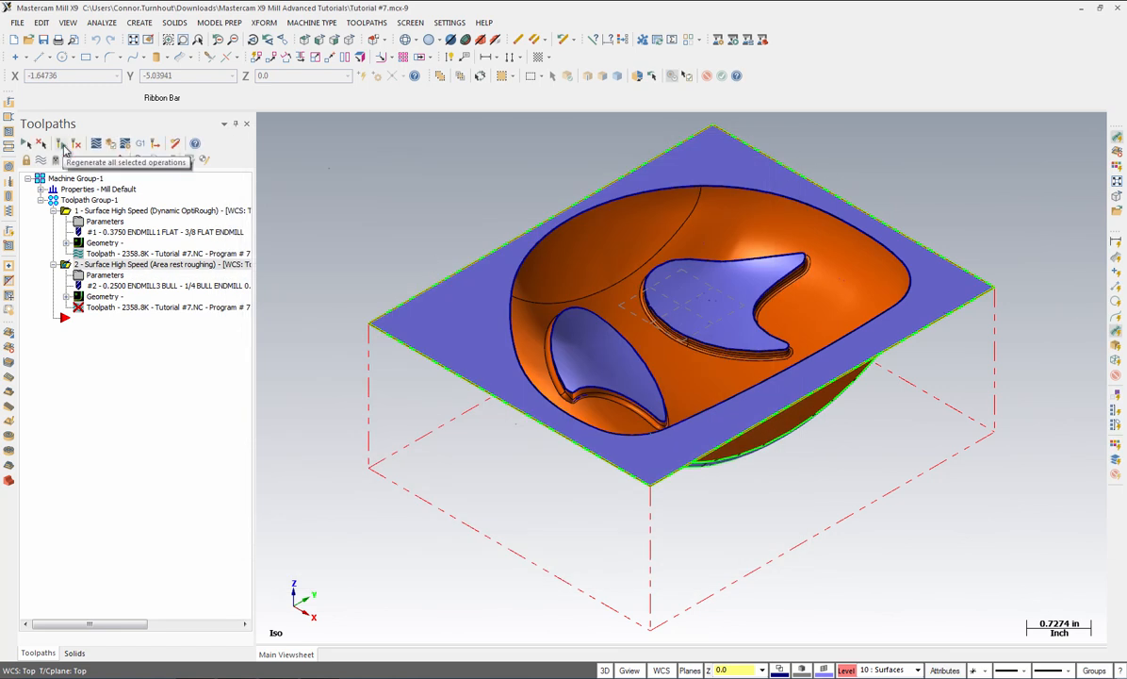
left_click(61, 144)
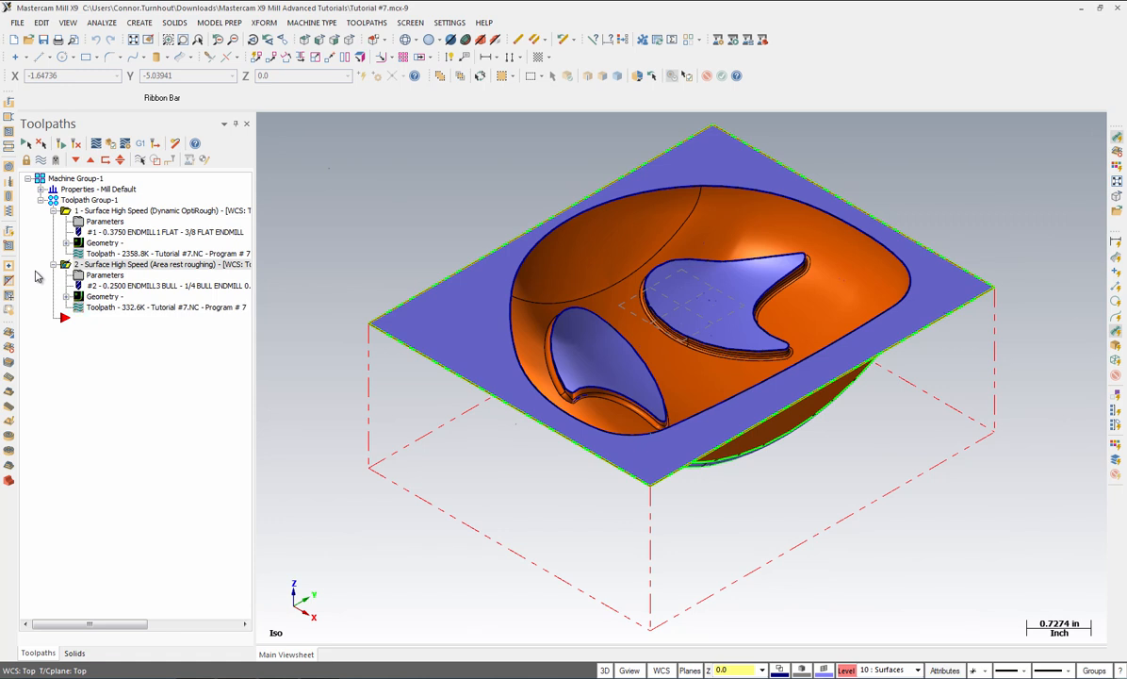
- Simulate both roughing operations through to the end, examine the material left in the pocket, and leave the toolpaths hidden
left_click(42, 161)
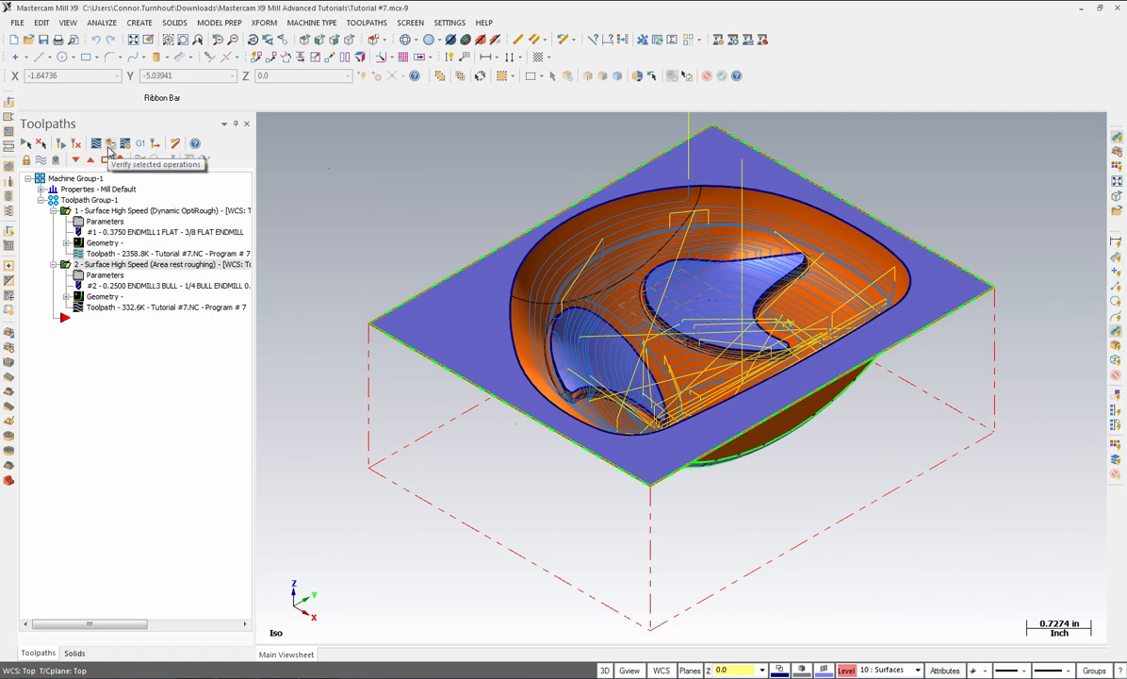
left_click(112, 150)
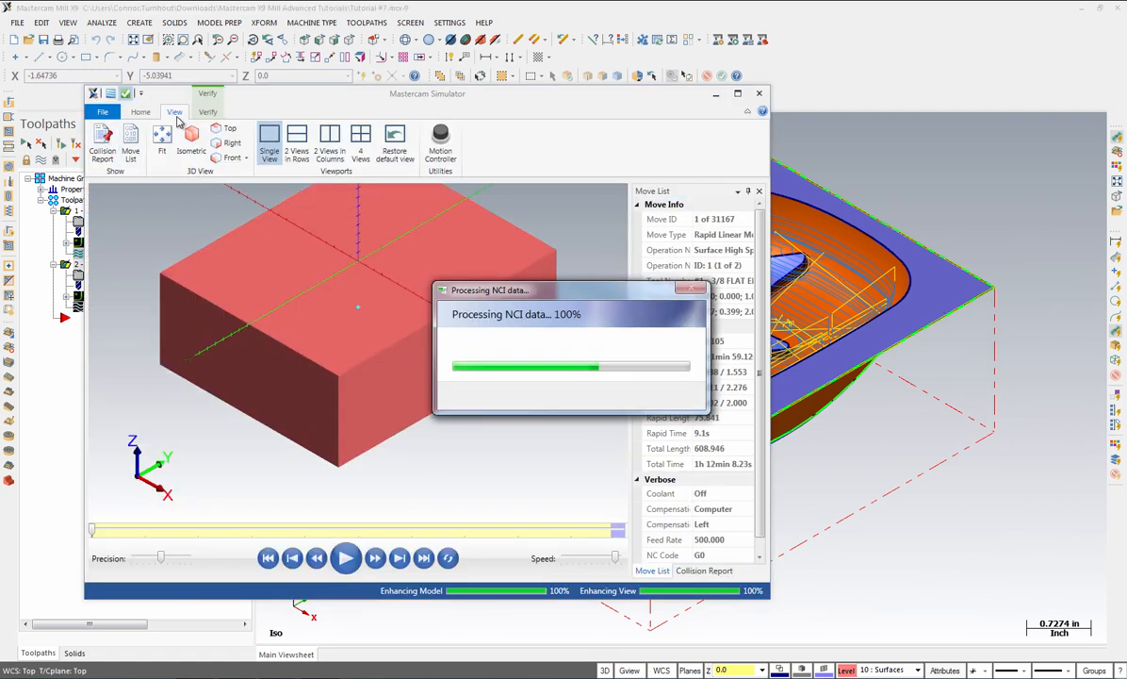
left_click(164, 148)
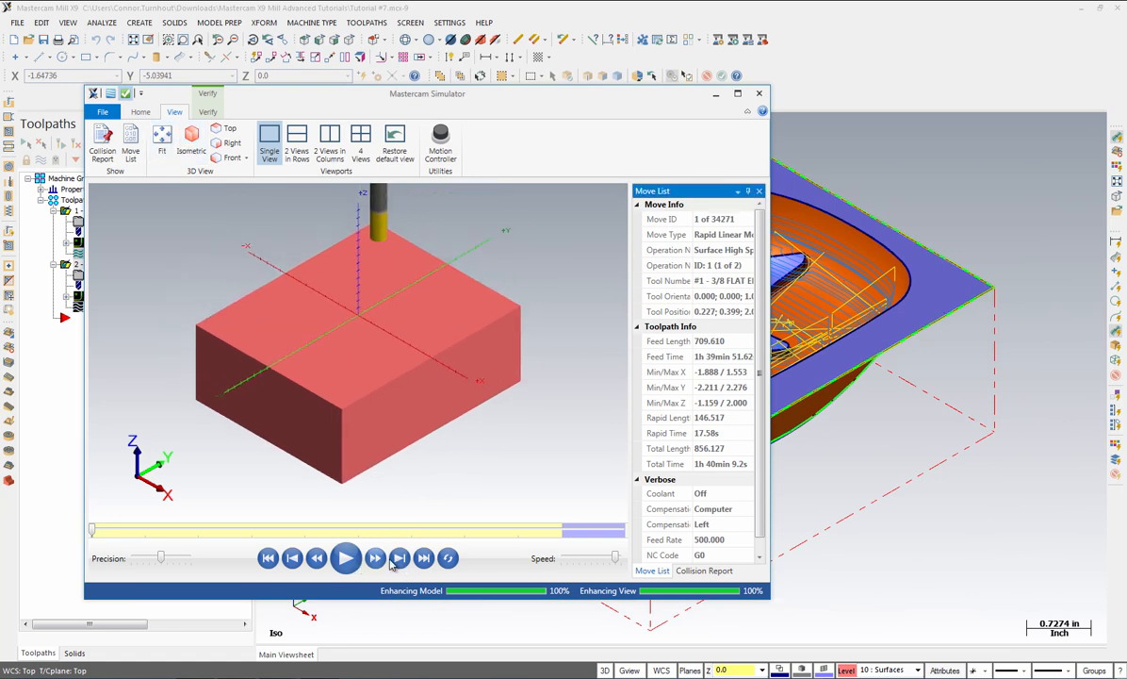
left_click(425, 558)
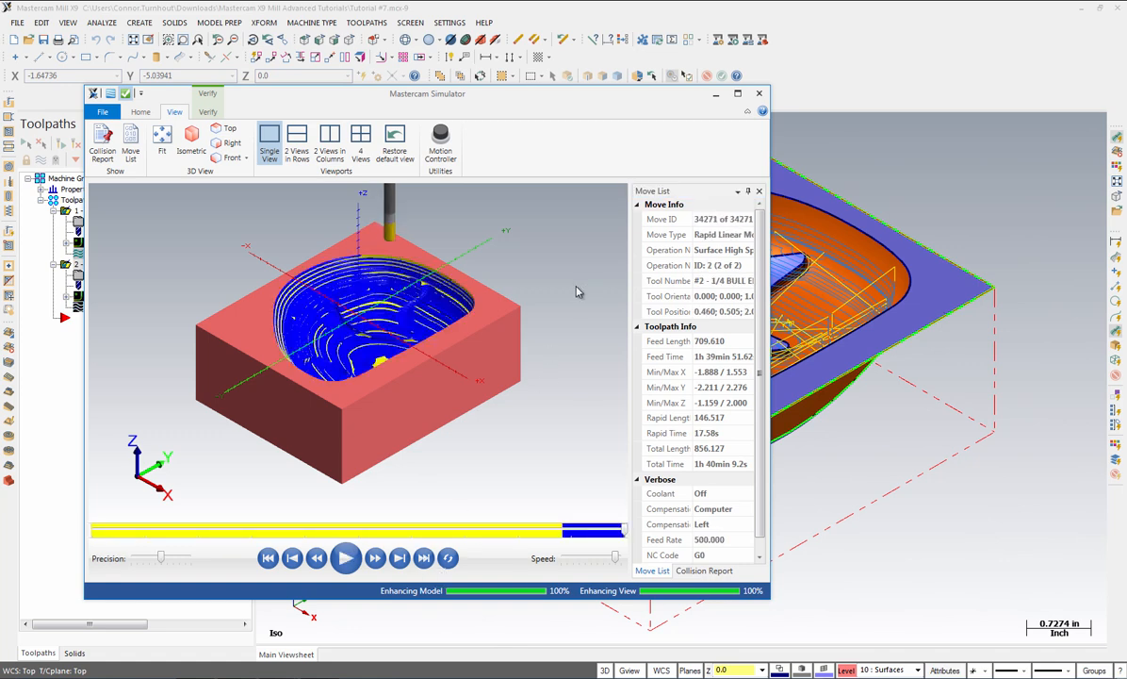
scroll(396, 254, "up", 5)
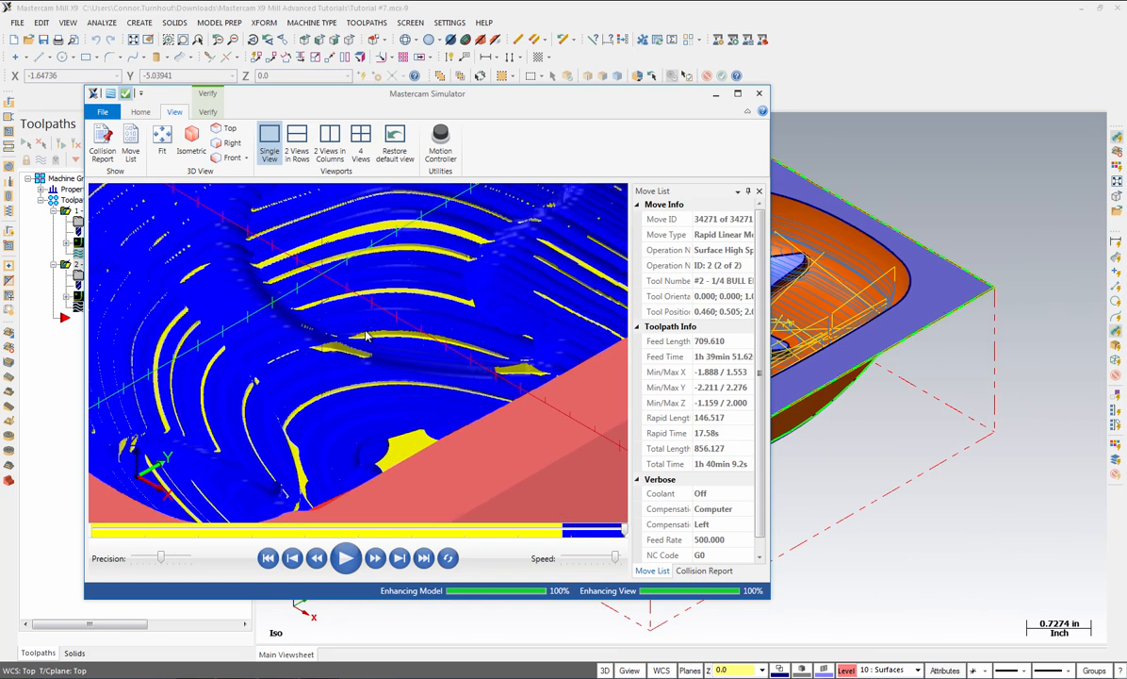
scroll(366, 337, "down", 3)
scroll(384, 316, "down", 3)
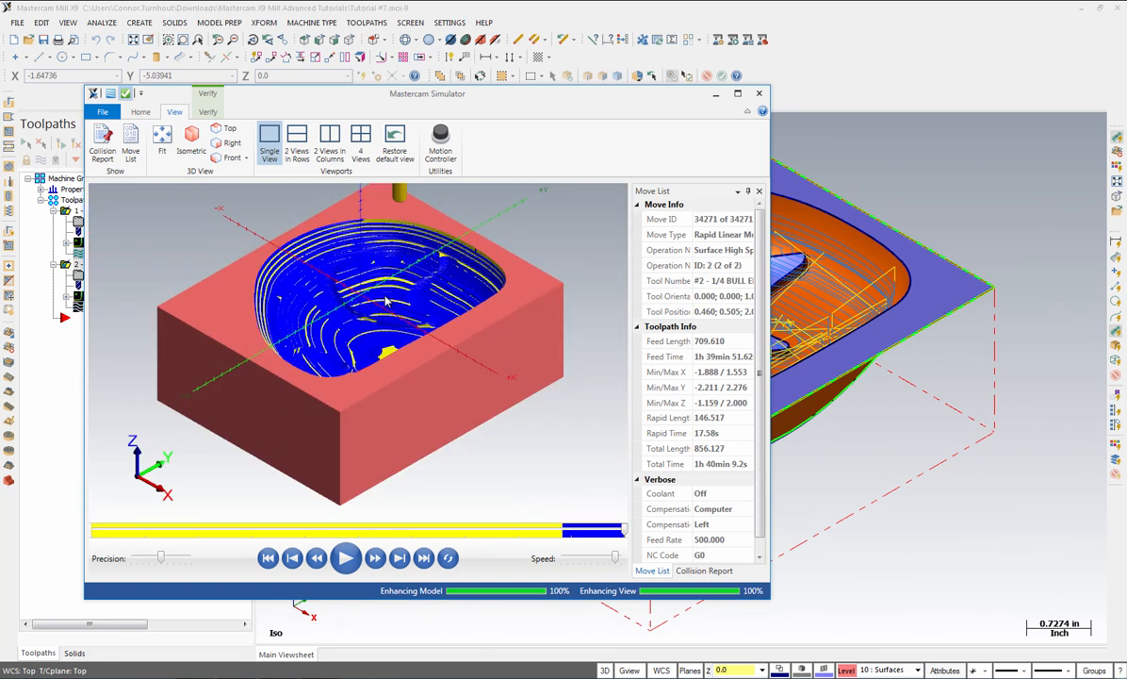
left_click(761, 96)
left_click(43, 163)
left_click(42, 163)
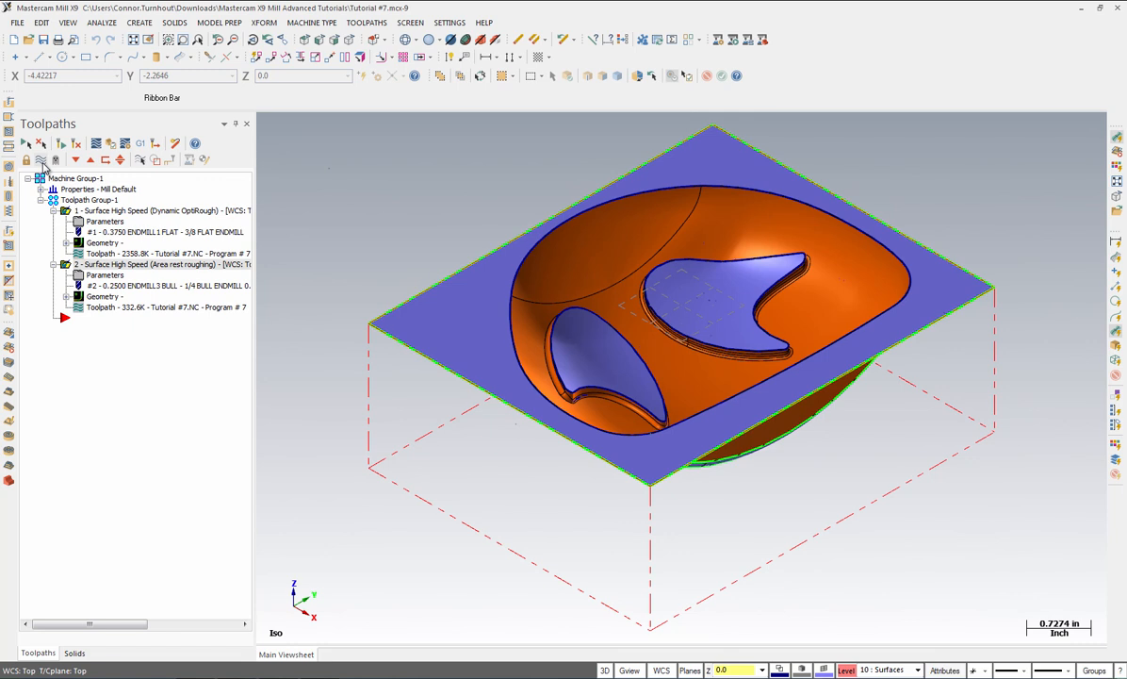
- Start a stock model named "Stock after Roughing" with its rectangular shape taken from the stock setup
left_click(361, 23)
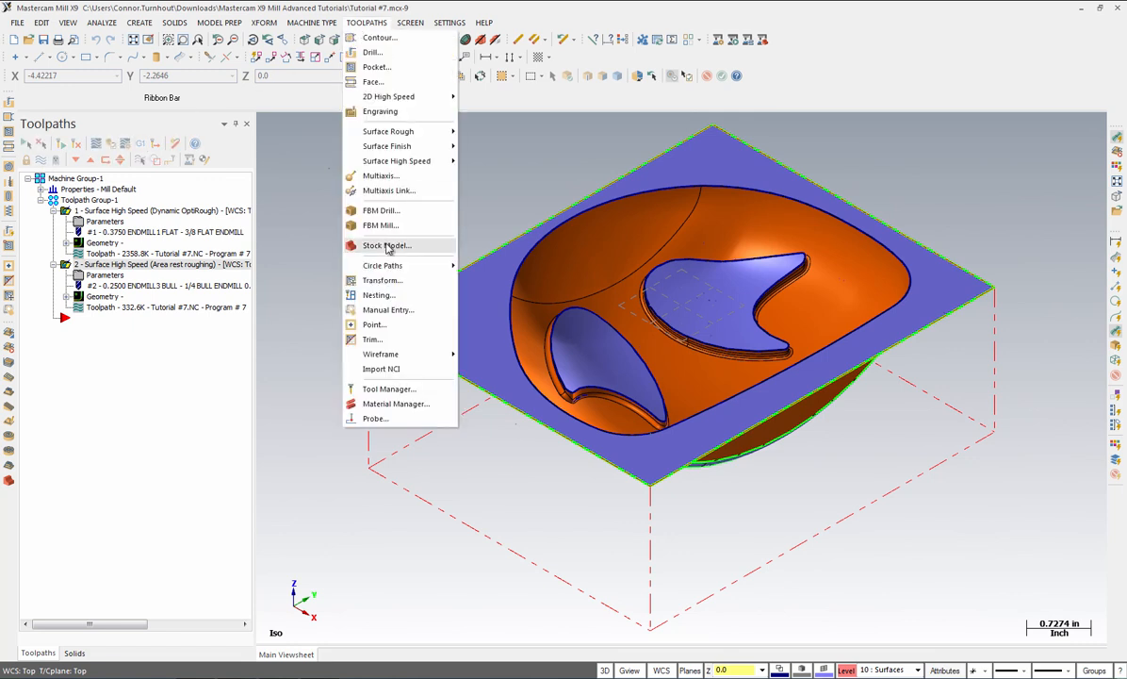
left_click(386, 246)
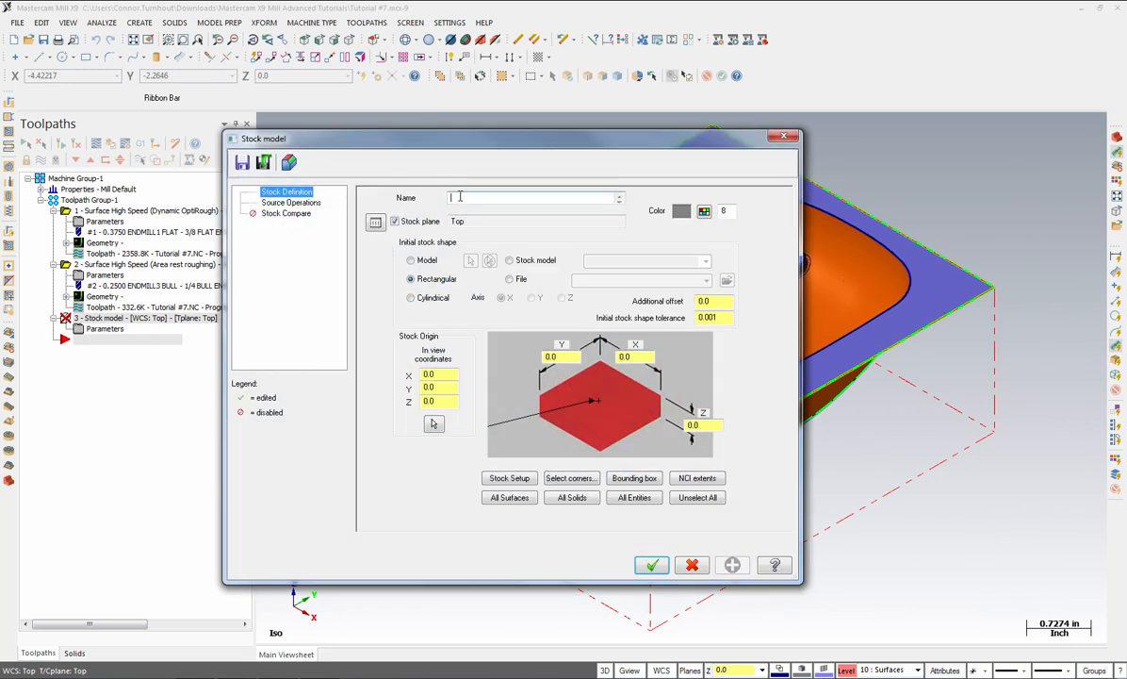
type("Stock after Roughing")
left_click(509, 480)
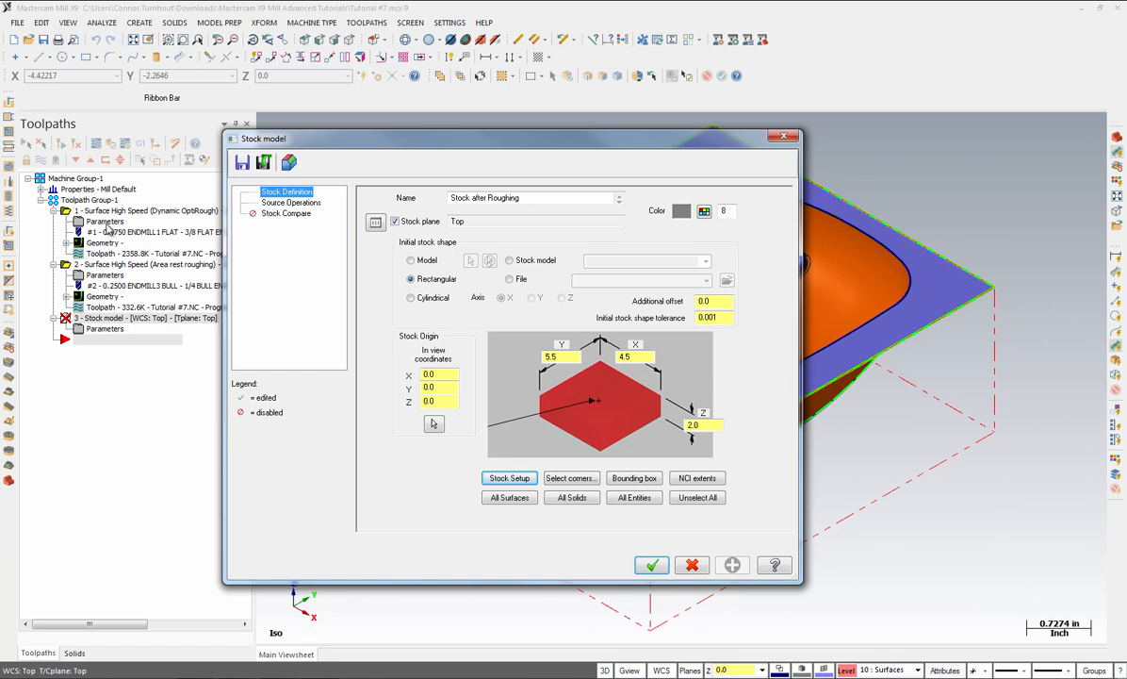
- Compute the stock model from the Dynamic OptiRough and Area rest roughing operations, and hide its display
left_click(285, 203)
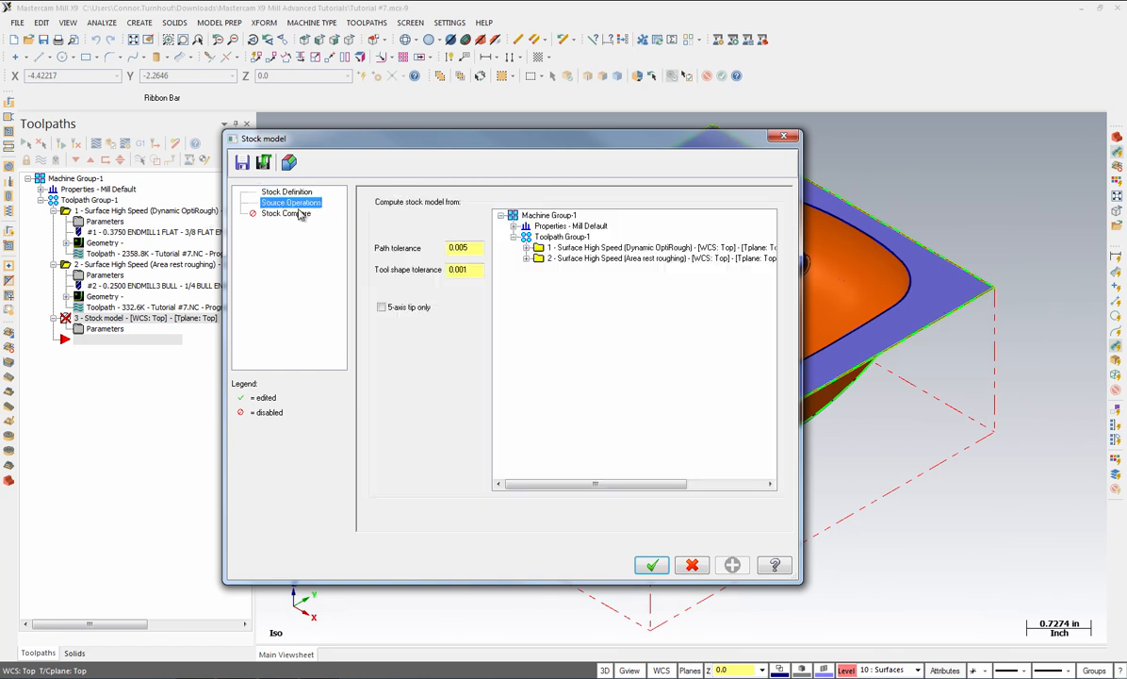
left_click(538, 248)
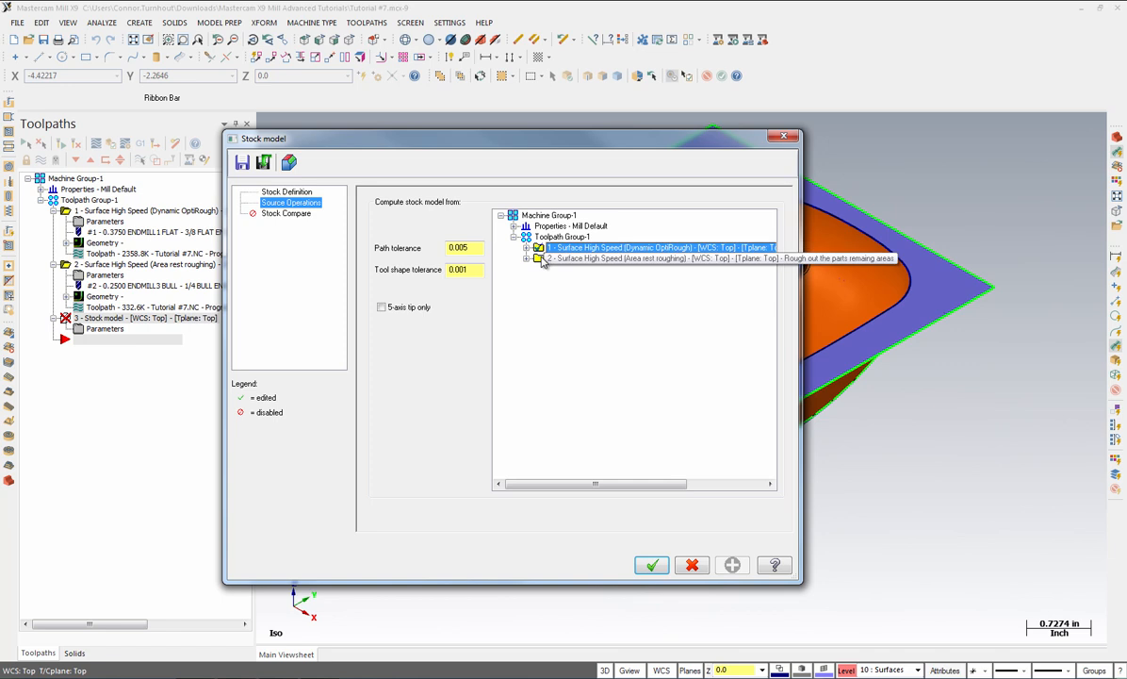
left_click(540, 259)
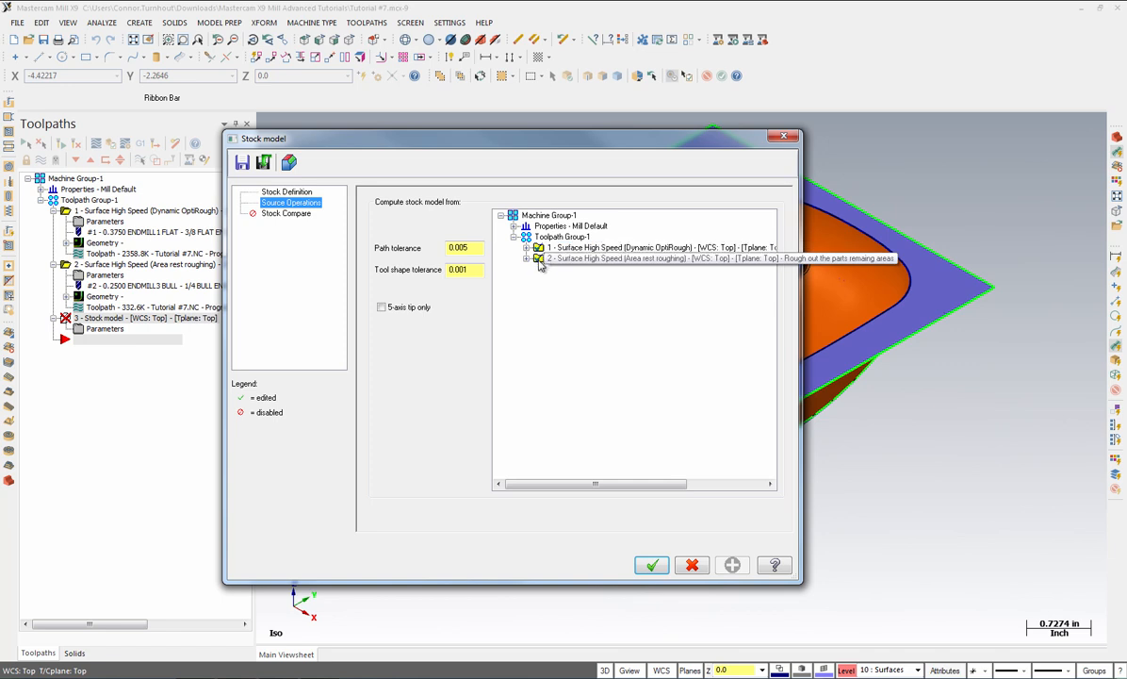
left_click(541, 261)
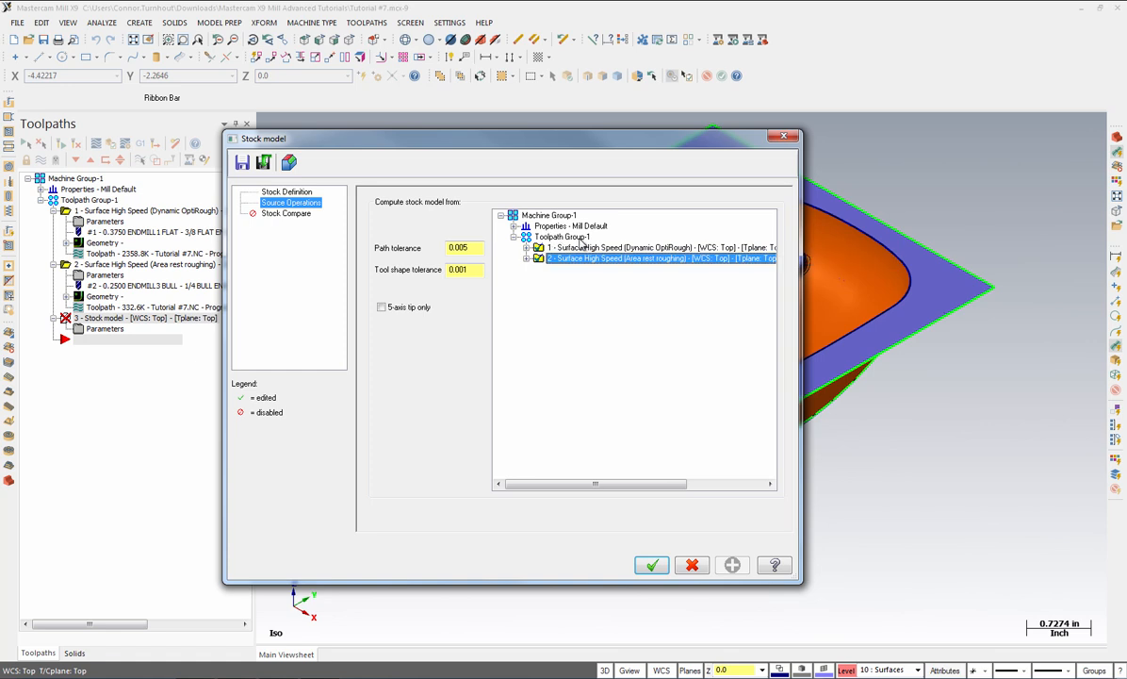
left_click(653, 566)
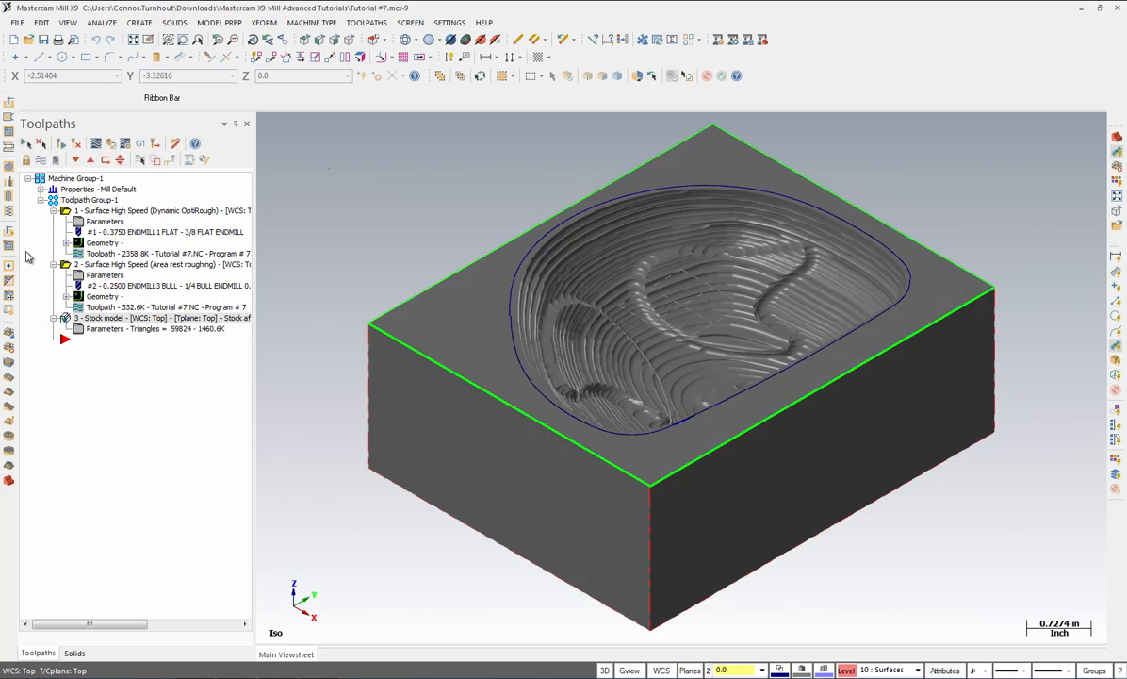
left_click(41, 162)
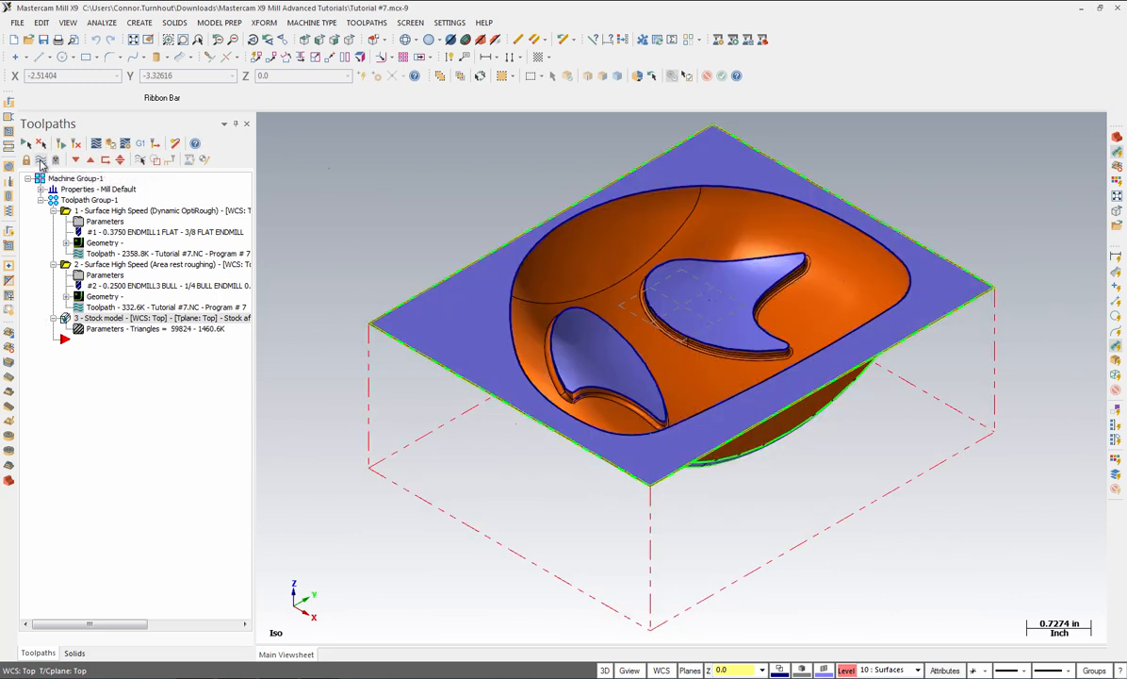